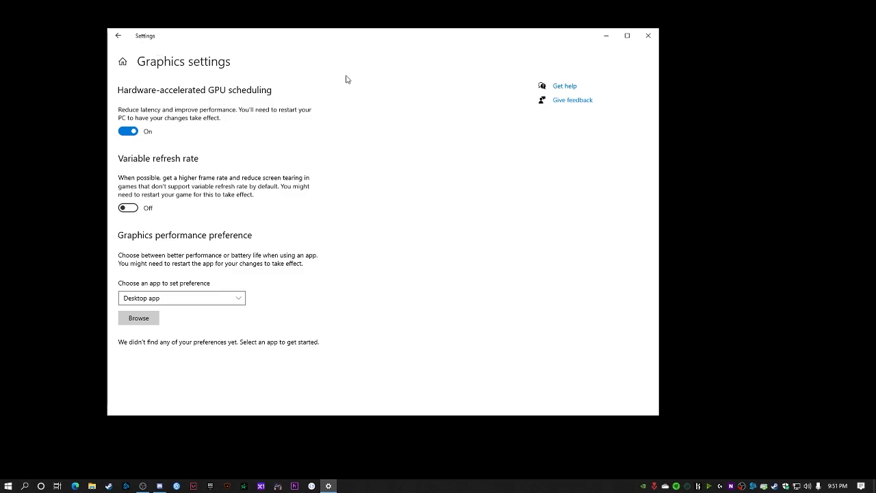
Step: Close Graphics settings and locate VALORANT.exe in the Riot Games > VALORANT > live folder on drive C
{"action": "left_click", "coordinate": [645, 38]}
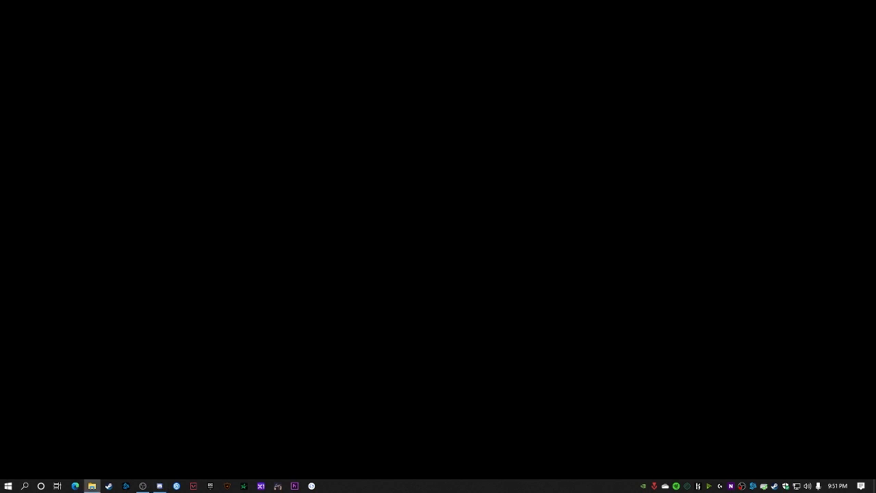
{"action": "left_click", "coordinate": [92, 486]}
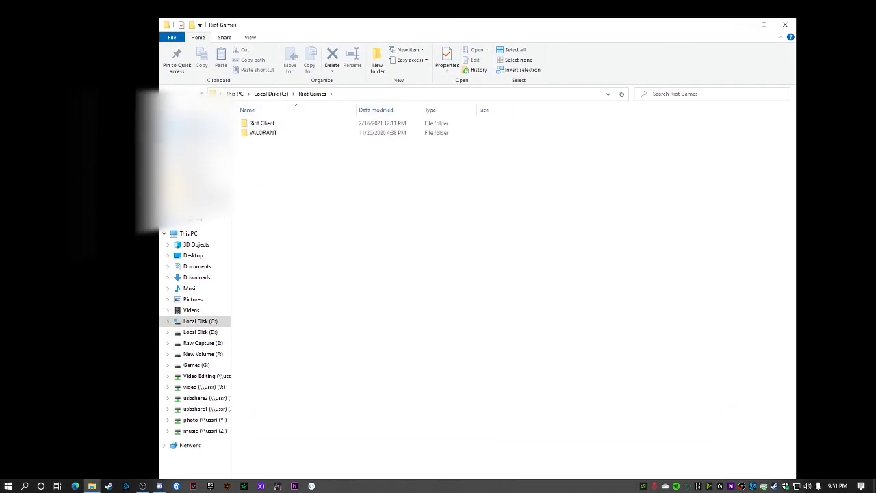
{"action": "double_click", "coordinate": [266, 132]}
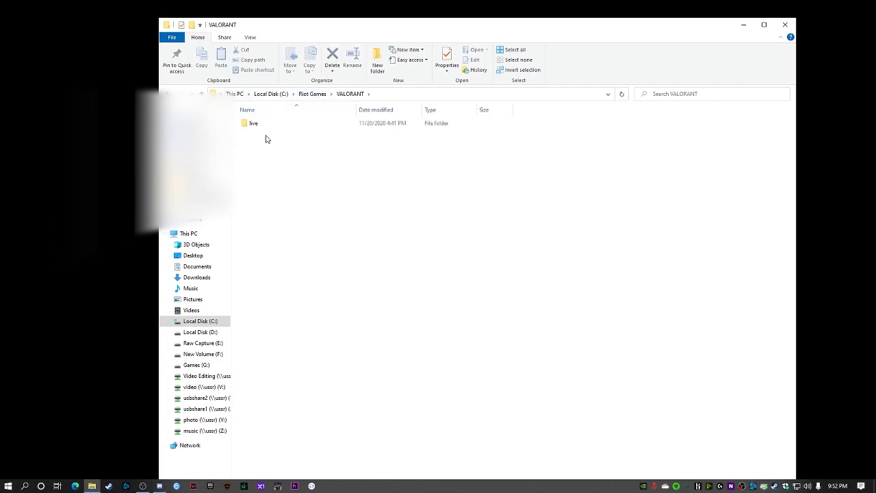
{"action": "key", "text": "alt+Left"}
{"action": "double_click", "coordinate": [265, 124]}
{"action": "key", "text": "alt+Left"}
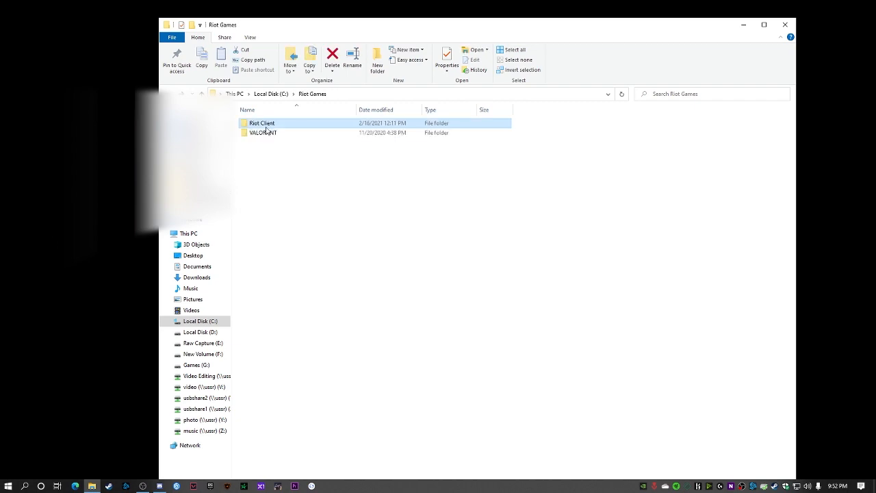
{"action": "double_click", "coordinate": [264, 133]}
{"action": "double_click", "coordinate": [258, 126]}
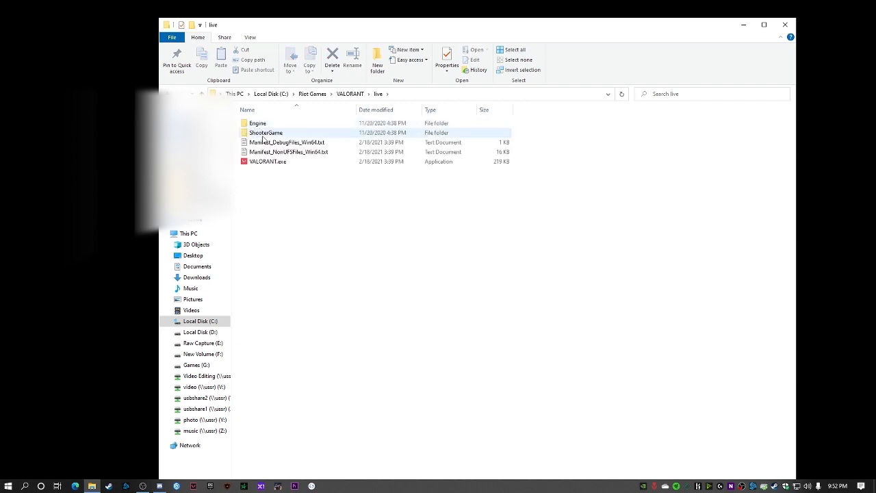
{"action": "left_click", "coordinate": [277, 162]}
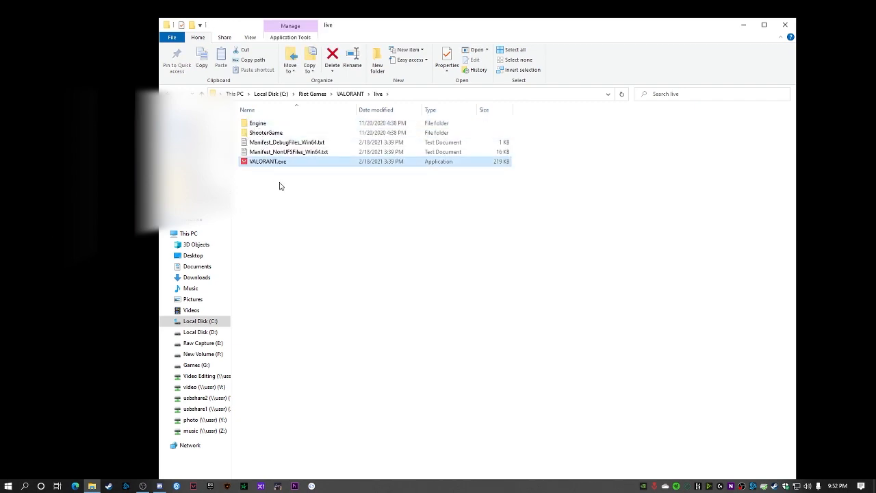
Step: Check the fullscreen optimizations option in VALORANT.exe's compatibility properties, accept the dialog and close the folder window
{"action": "left_click", "coordinate": [144, 485]}
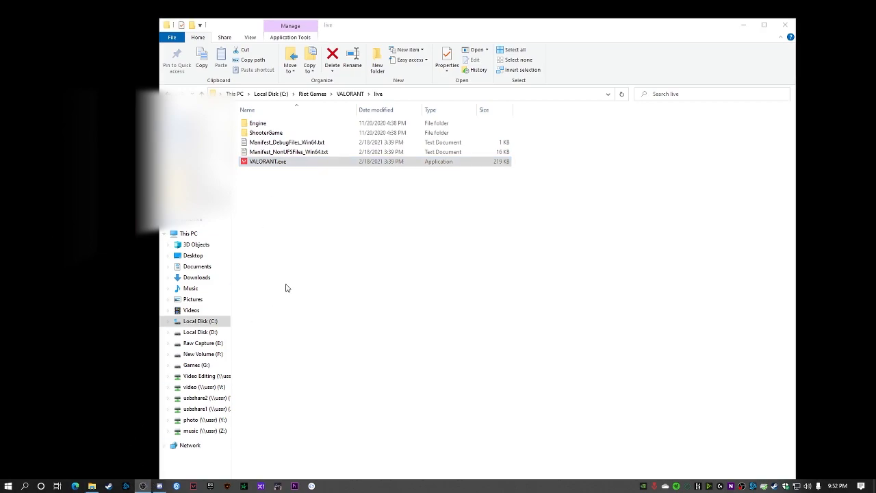
{"action": "right_click", "coordinate": [268, 164]}
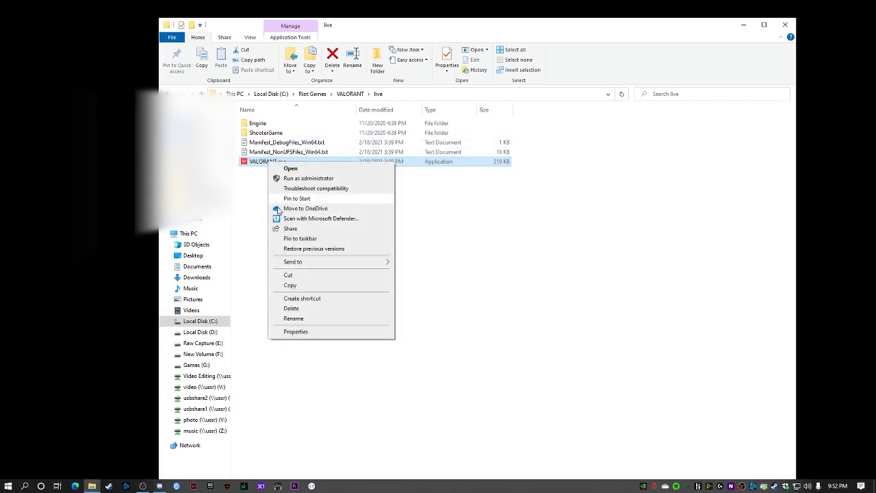
{"action": "left_click", "coordinate": [314, 333]}
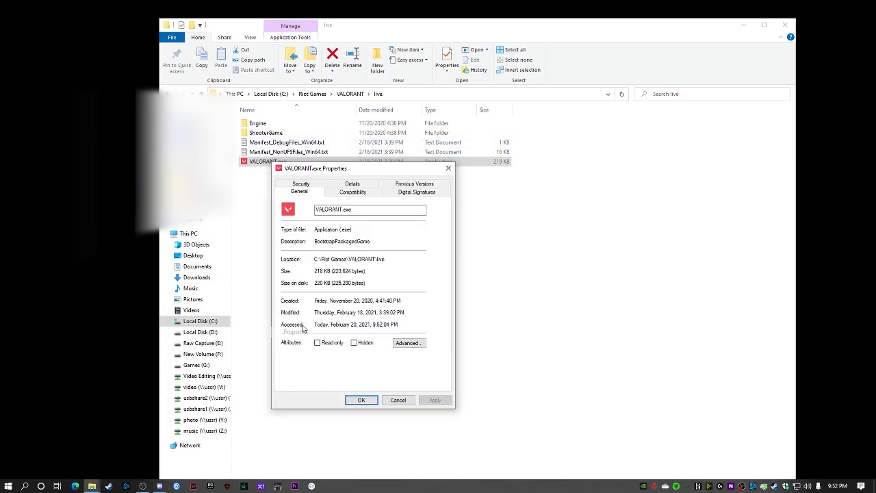
{"action": "left_click", "coordinate": [342, 192]}
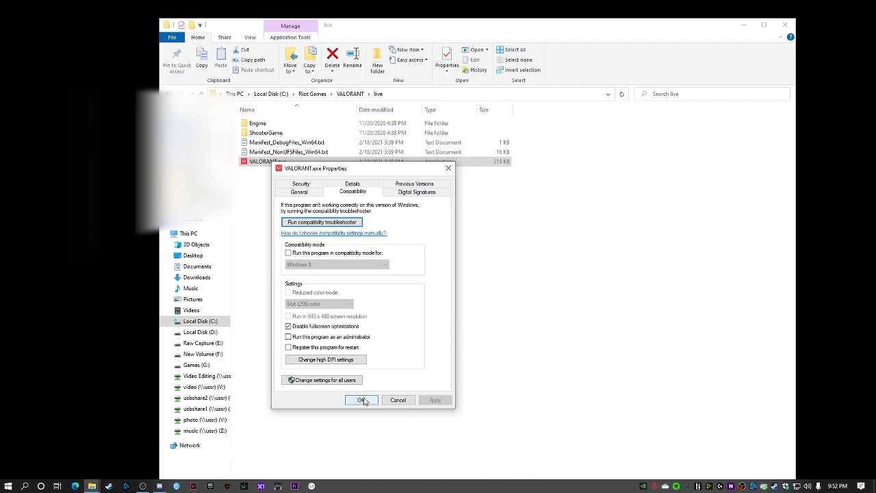
{"action": "left_click", "coordinate": [363, 401]}
{"action": "left_click", "coordinate": [784, 25]}
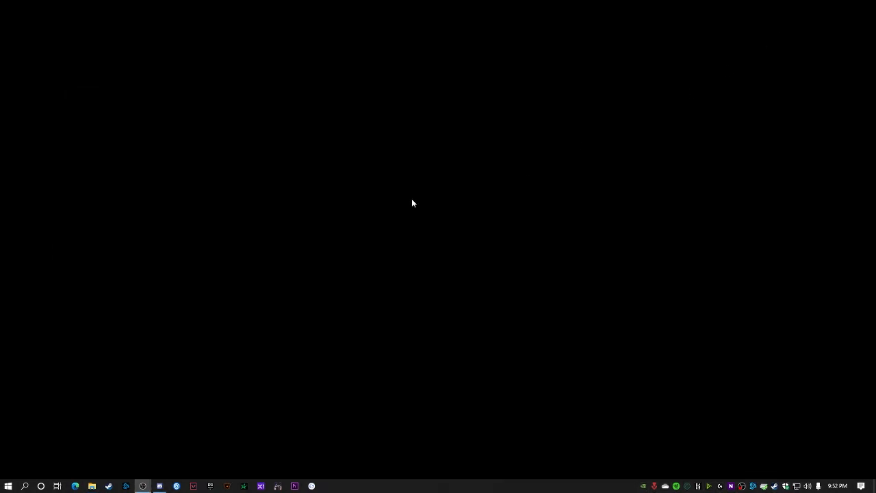
Step: Open NVIDIA Control Panel from the desktop and view the resolution and desktop color settings
{"action": "right_click", "coordinate": [364, 186]}
{"action": "left_click", "coordinate": [411, 313]}
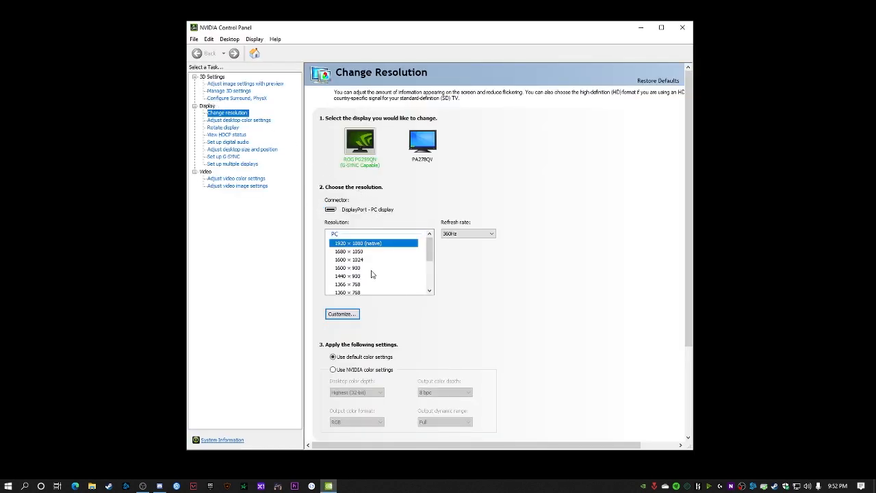
{"action": "left_click", "coordinate": [248, 122]}
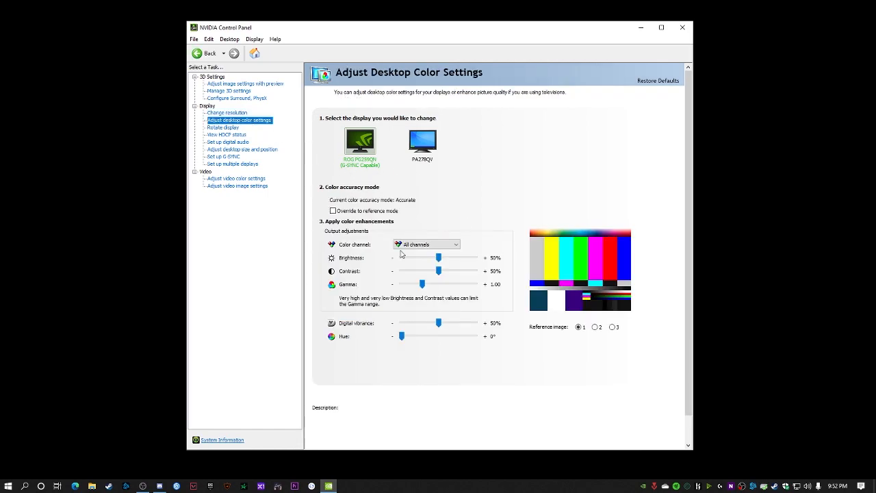
Step: Review the global 3D settings, including low latency mode, power management, texture filtering and vertical sync
{"action": "left_click", "coordinate": [230, 90]}
{"action": "left_click_drag", "start_coordinate": [546, 183], "coordinate": [545, 229]}
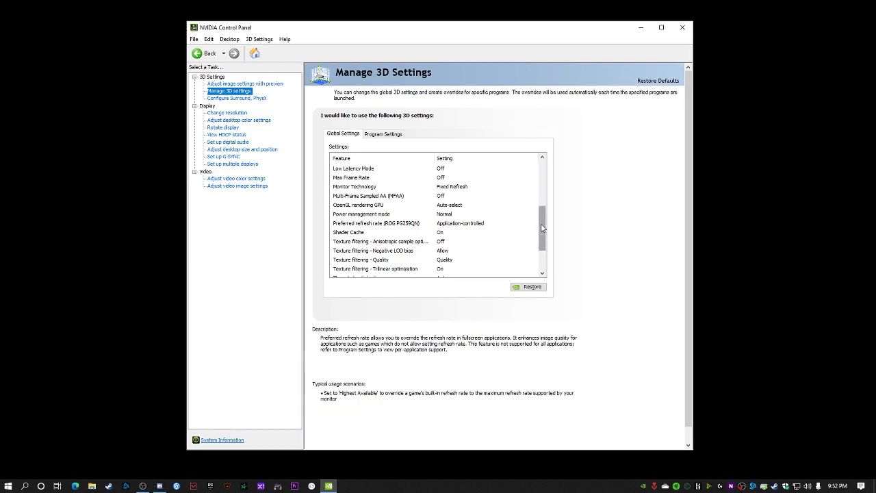
{"action": "left_click_drag", "start_coordinate": [543, 229], "coordinate": [543, 232]}
{"action": "scroll", "coordinate": [543, 231], "scroll_direction": "down", "scroll_amount": 2}
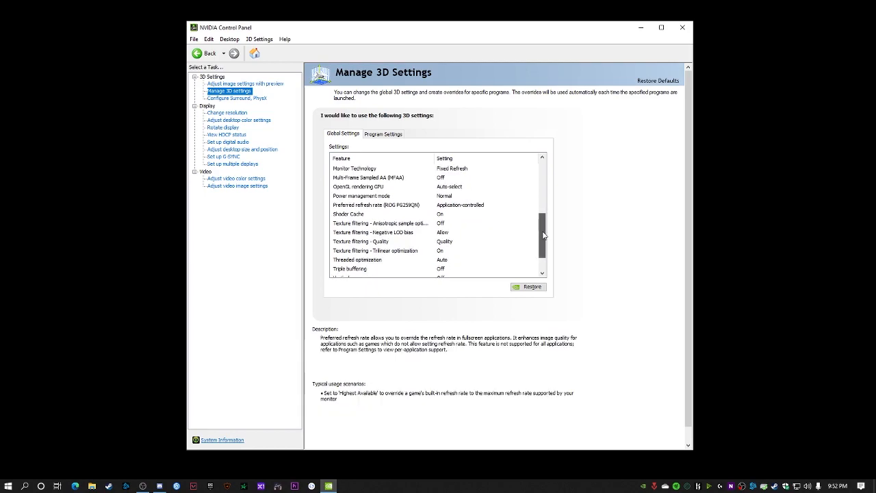
{"action": "scroll", "coordinate": [543, 228], "scroll_direction": "down", "scroll_amount": 2}
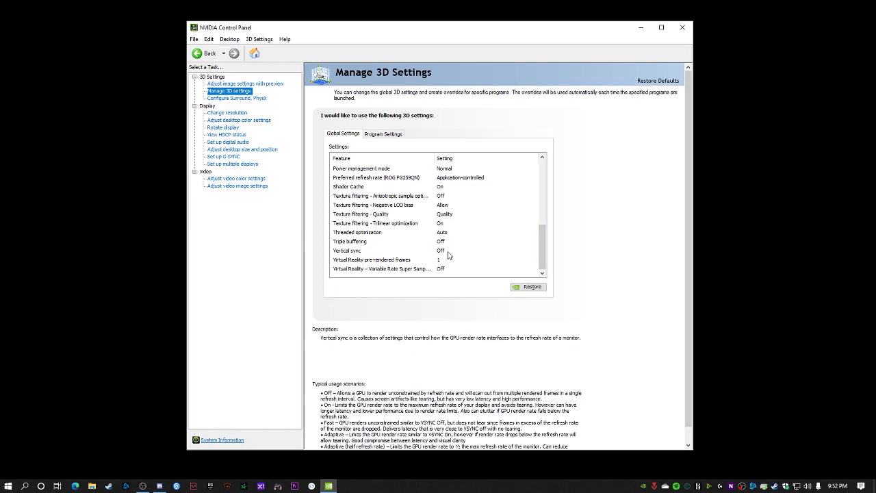
{"action": "mouse_move", "coordinate": [544, 260]}
{"action": "left_mouse_down"}
{"action": "mouse_move", "coordinate": [545, 198]}
{"action": "mouse_move", "coordinate": [545, 263]}
{"action": "left_mouse_up"}
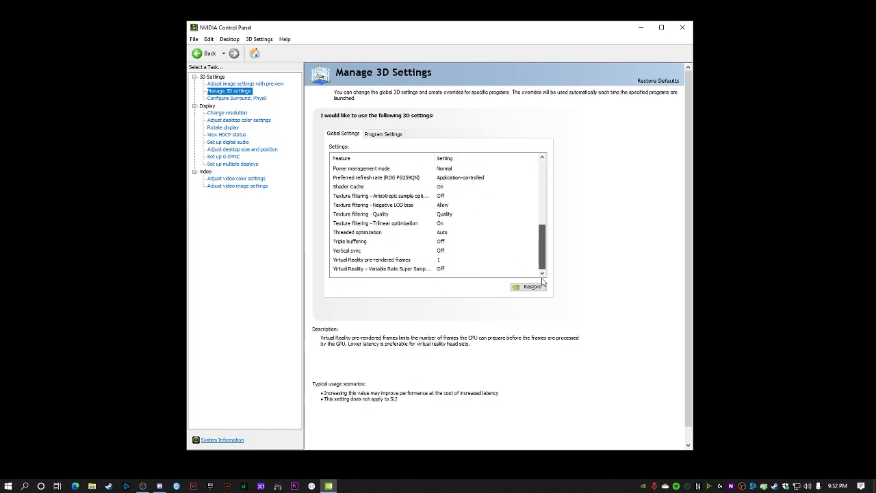
Step: Review the program-specific 3D settings for Valorant, including power management mode, and close the NVIDIA Control Panel
{"action": "left_click", "coordinate": [384, 134]}
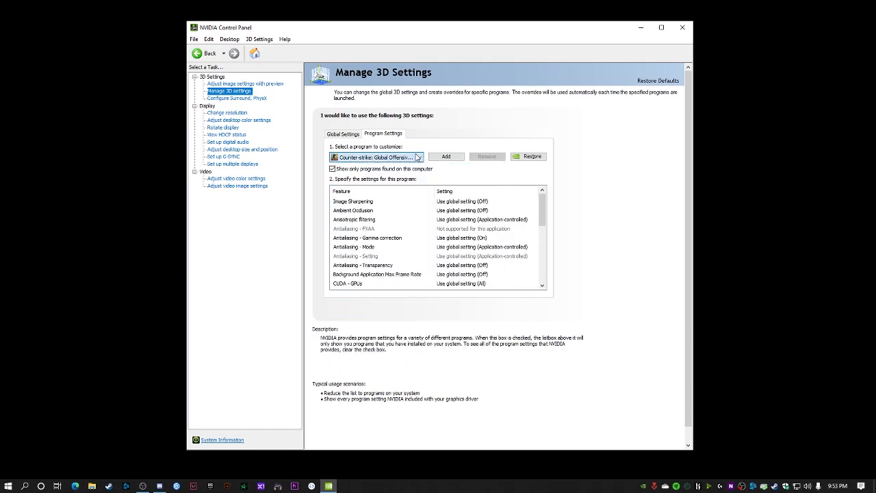
{"action": "left_click_drag", "start_coordinate": [547, 210], "coordinate": [552, 267]}
{"action": "left_click", "coordinate": [380, 157]}
{"action": "scroll", "coordinate": [471, 292], "scroll_direction": "down", "scroll_amount": 5}
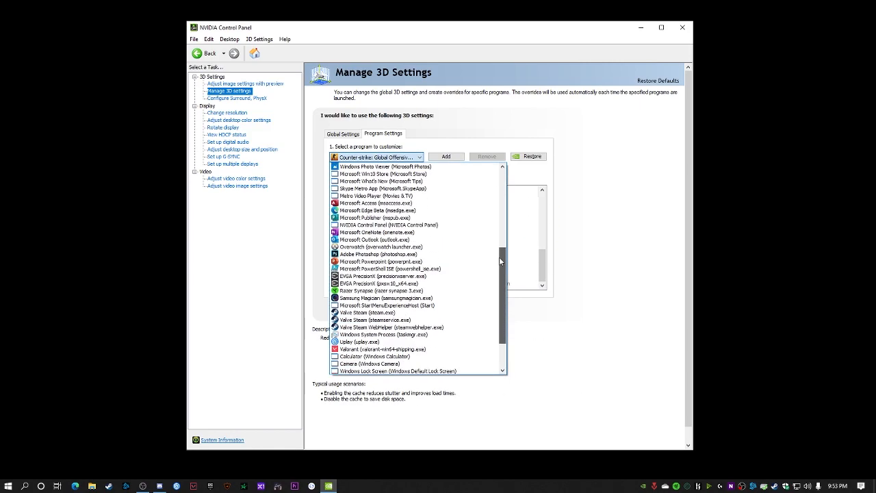
{"action": "left_click", "coordinate": [465, 312]}
{"action": "left_click_drag", "start_coordinate": [542, 209], "coordinate": [547, 276]}
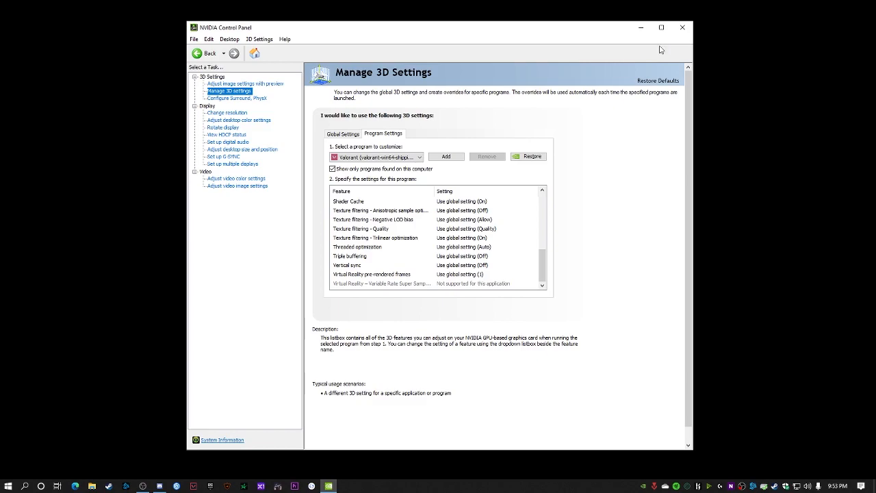
{"action": "scroll", "coordinate": [487, 257], "scroll_direction": "up", "scroll_amount": 2}
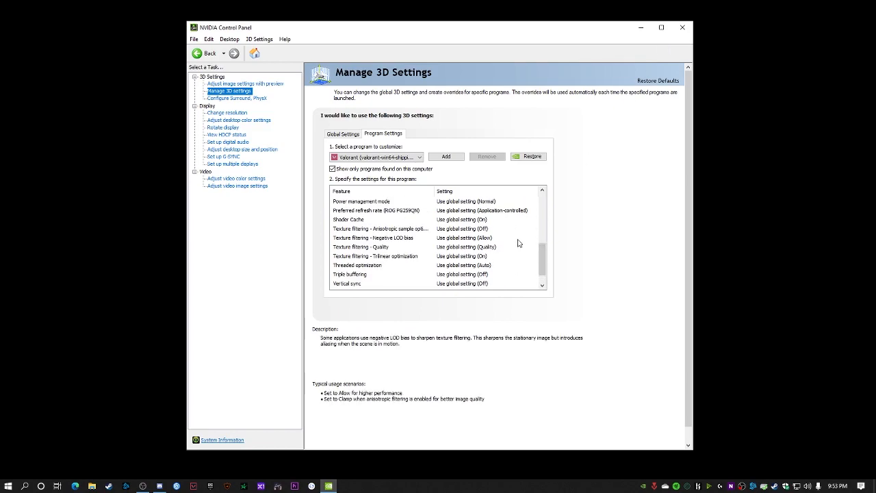
{"action": "scroll", "coordinate": [424, 236], "scroll_direction": "up", "scroll_amount": 1}
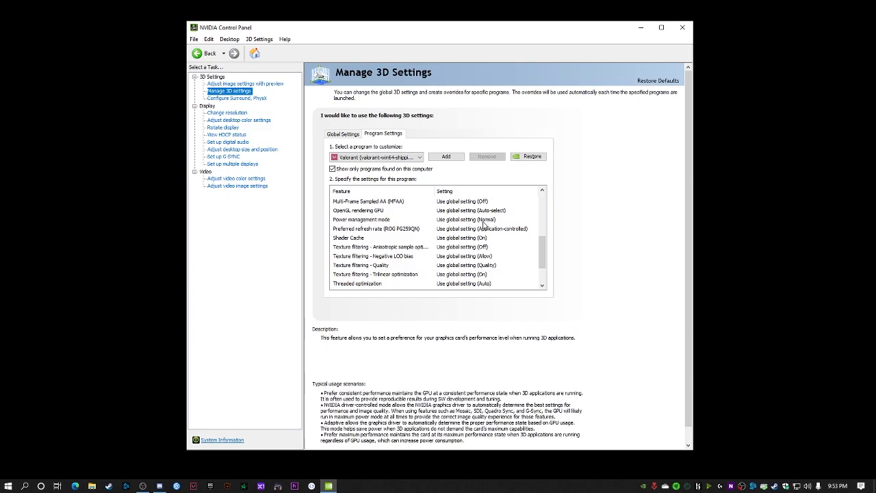
{"action": "left_click", "coordinate": [681, 28]}
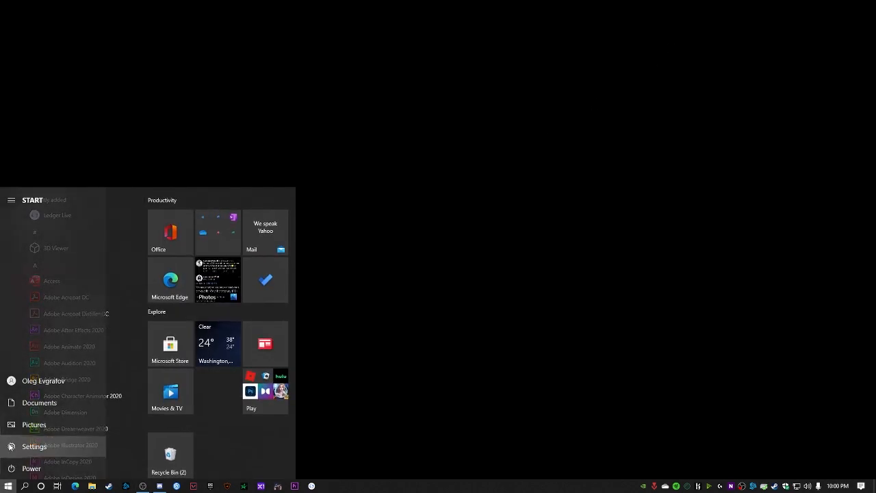
Step: Open the Gaming section of Windows Settings and review the Xbox Game Bar toggle and its keyboard shortcuts
{"action": "left_click", "coordinate": [11, 445]}
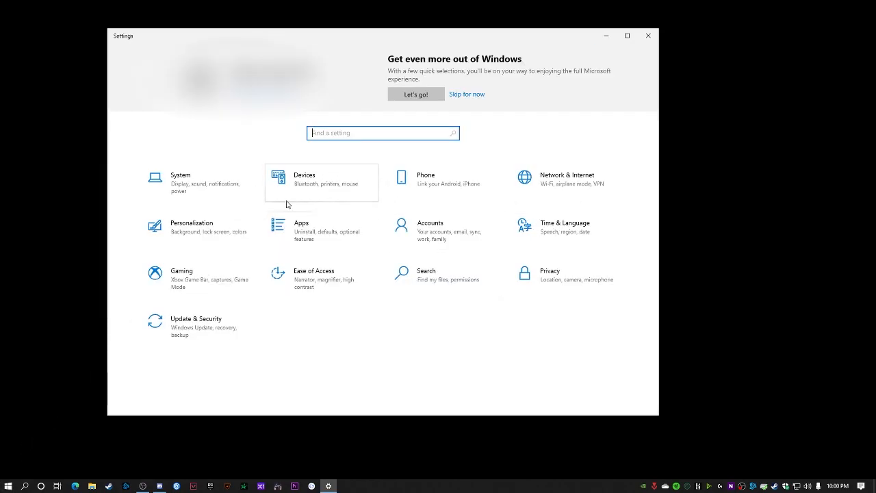
{"action": "left_click", "coordinate": [198, 277]}
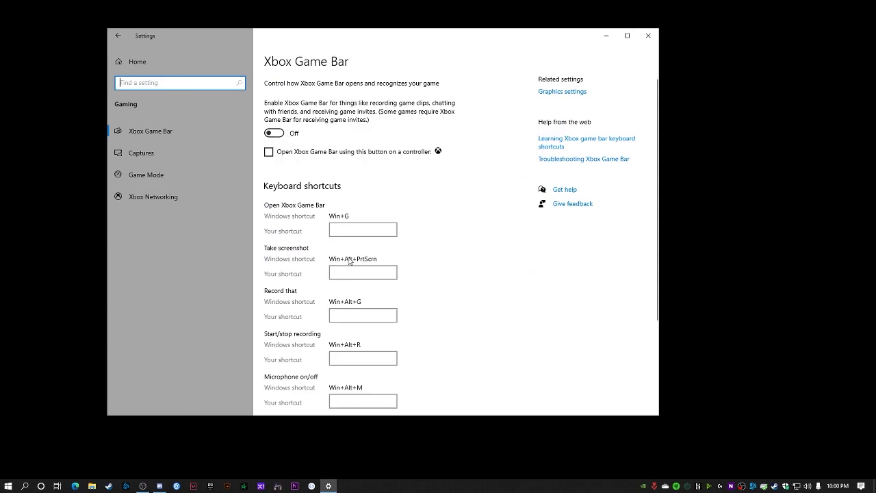
{"action": "scroll", "coordinate": [349, 260], "scroll_direction": "down", "scroll_amount": 3}
{"action": "scroll", "coordinate": [322, 205], "scroll_direction": "up", "scroll_amount": 3}
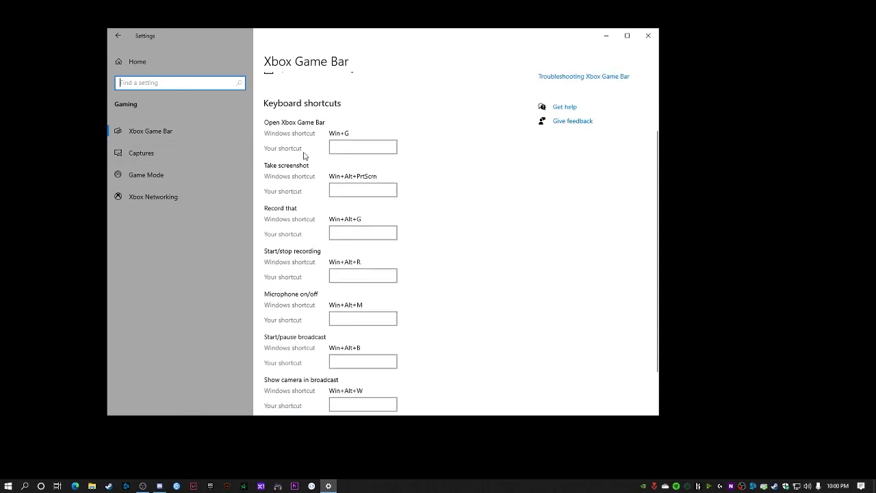
Step: Review the Captures, Game Mode and Xbox Networking settings, and close Windows Settings
{"action": "left_click", "coordinate": [149, 155]}
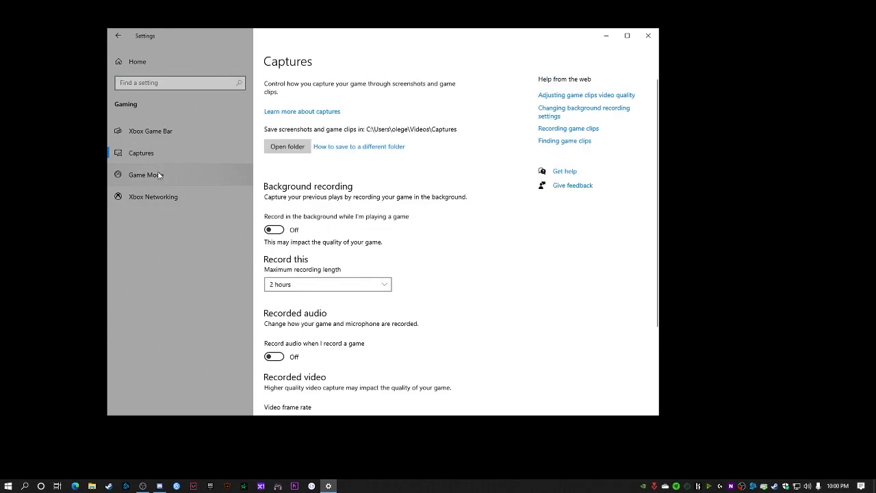
{"action": "scroll", "coordinate": [328, 285], "scroll_direction": "down", "scroll_amount": 3}
{"action": "left_click", "coordinate": [164, 177]}
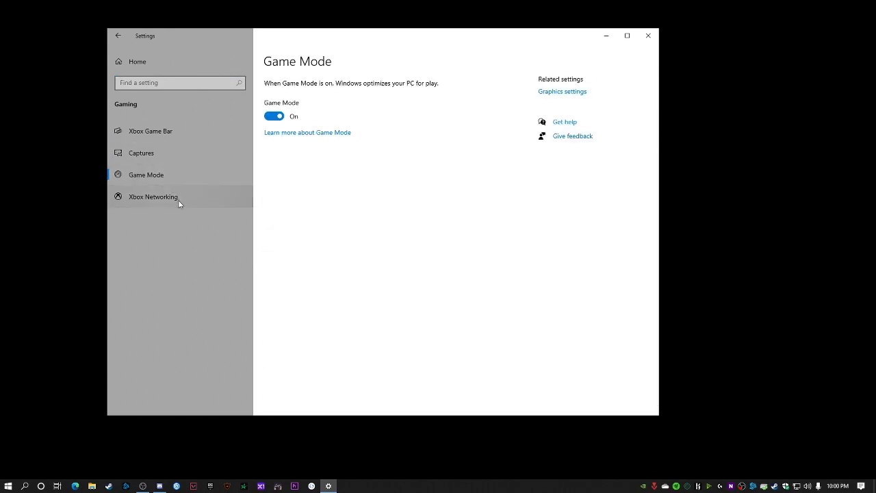
{"action": "left_click", "coordinate": [149, 197]}
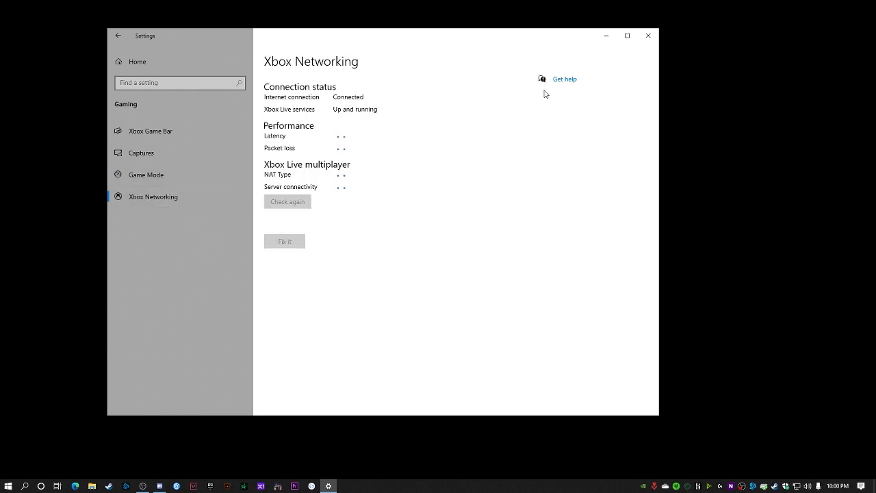
{"action": "left_click", "coordinate": [649, 38]}
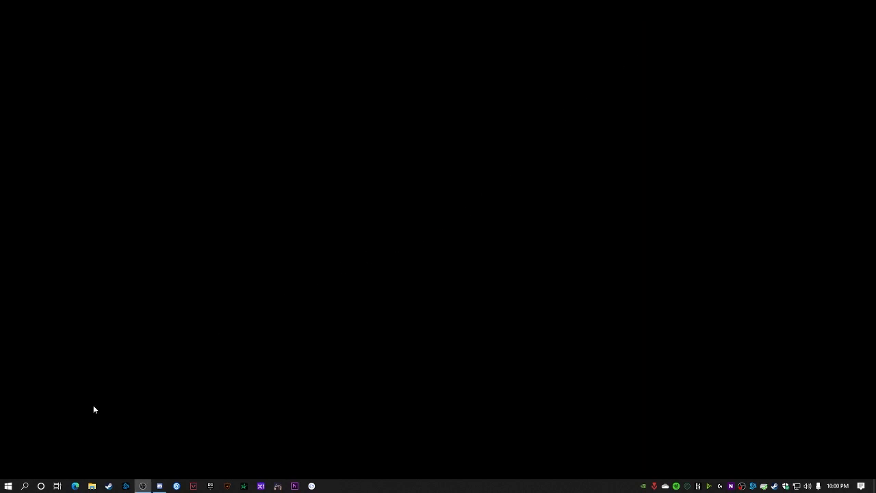
Step: Find the Background apps settings in Windows, review which apps may run in the background, and close Settings
{"action": "left_click", "coordinate": [9, 485]}
{"action": "type", "text": "bac"}
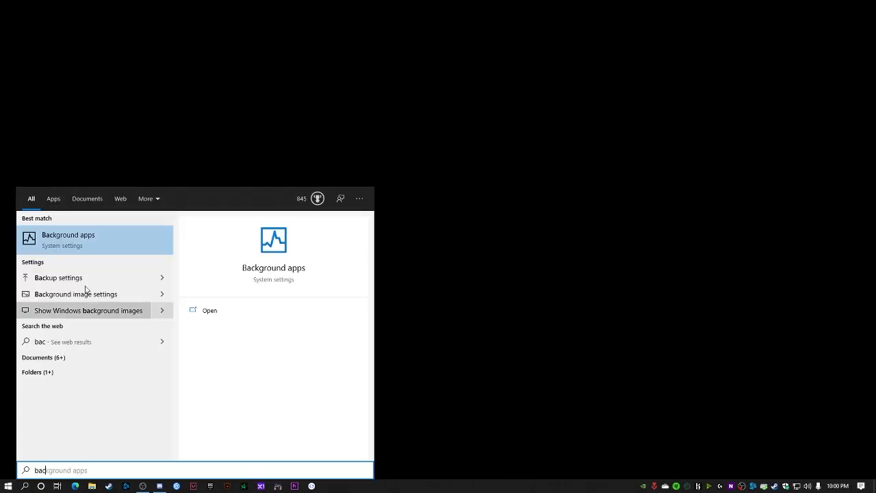
{"action": "left_click", "coordinate": [86, 239]}
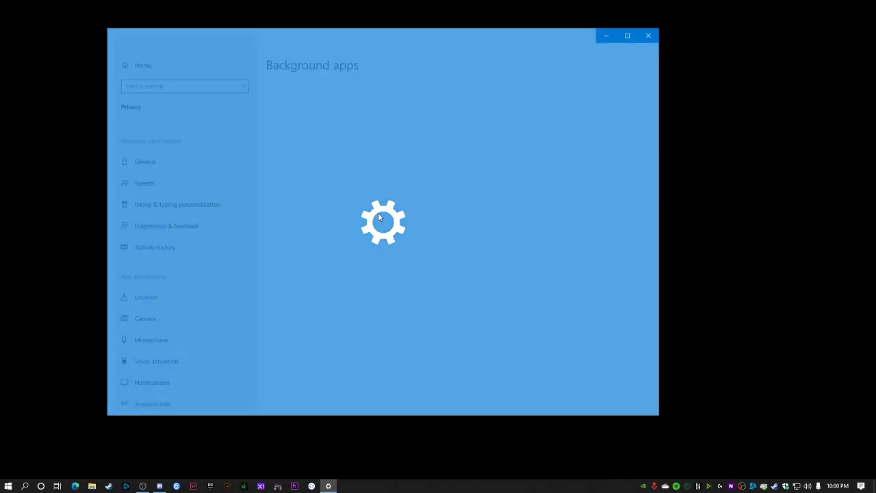
{"action": "scroll", "coordinate": [292, 154], "scroll_direction": "down", "scroll_amount": 1}
{"action": "scroll", "coordinate": [410, 246], "scroll_direction": "down", "scroll_amount": 7}
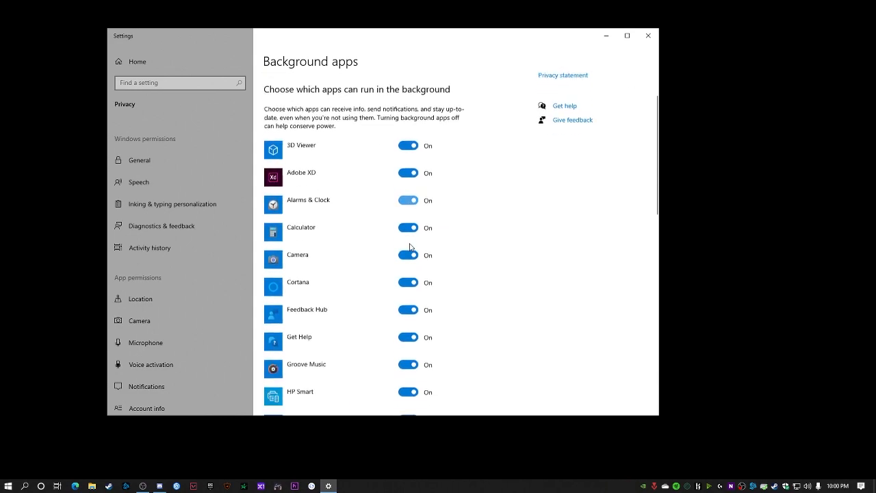
{"action": "scroll", "coordinate": [397, 257], "scroll_direction": "up", "scroll_amount": 8}
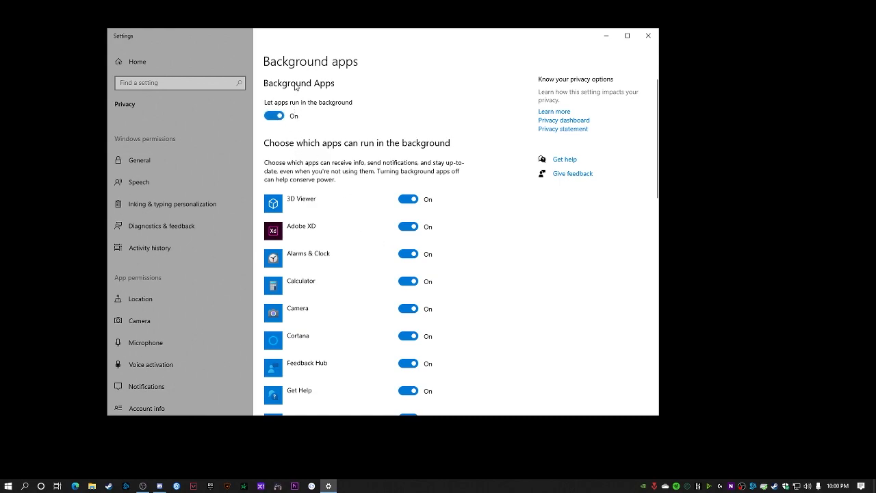
{"action": "left_click", "coordinate": [648, 36]}
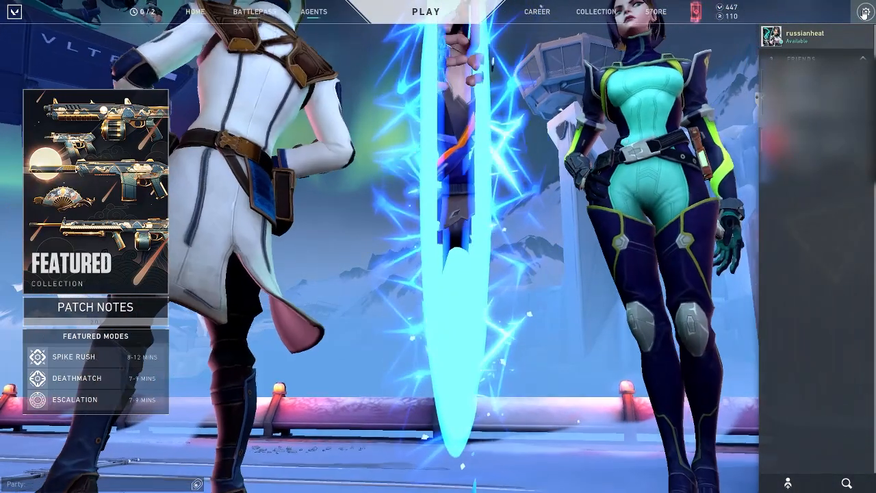
Step: Open the VALORANT settings and review the General options down to Network Buffering and the observer settings
{"action": "left_click", "coordinate": [864, 13]}
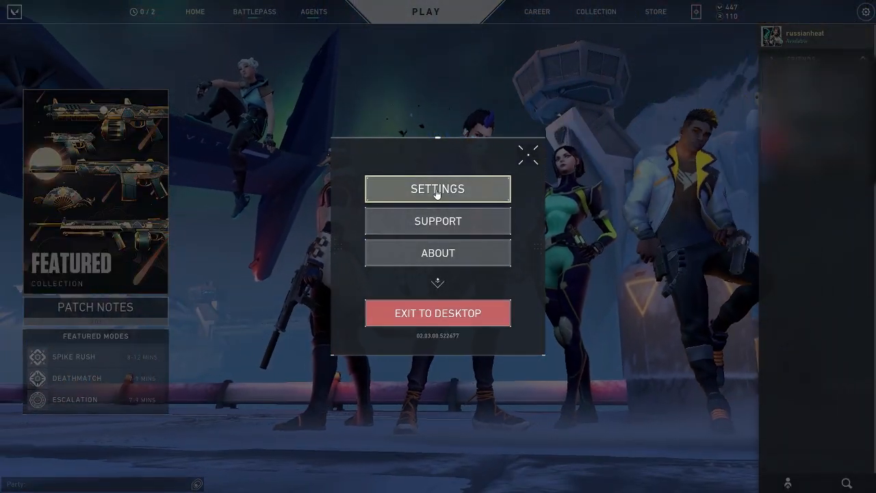
{"action": "left_click", "coordinate": [437, 190]}
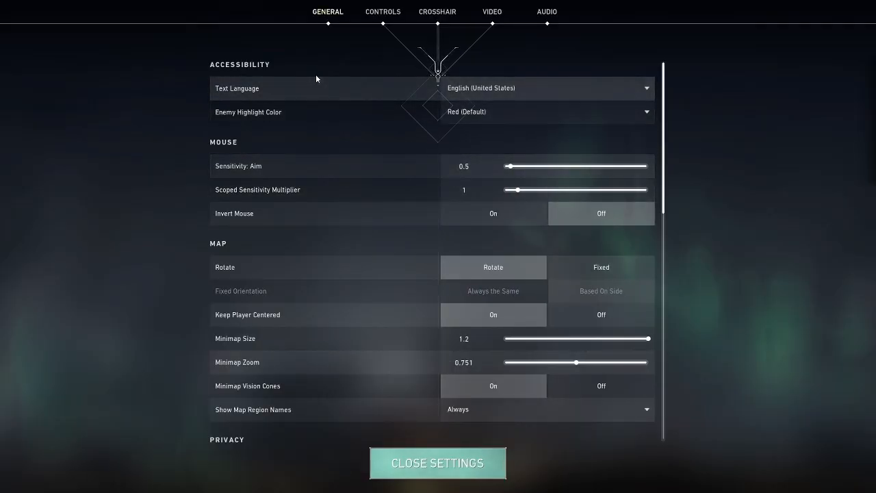
{"action": "scroll", "coordinate": [664, 89], "scroll_direction": "down", "scroll_amount": 1}
{"action": "scroll", "coordinate": [664, 84], "scroll_direction": "up", "scroll_amount": 1}
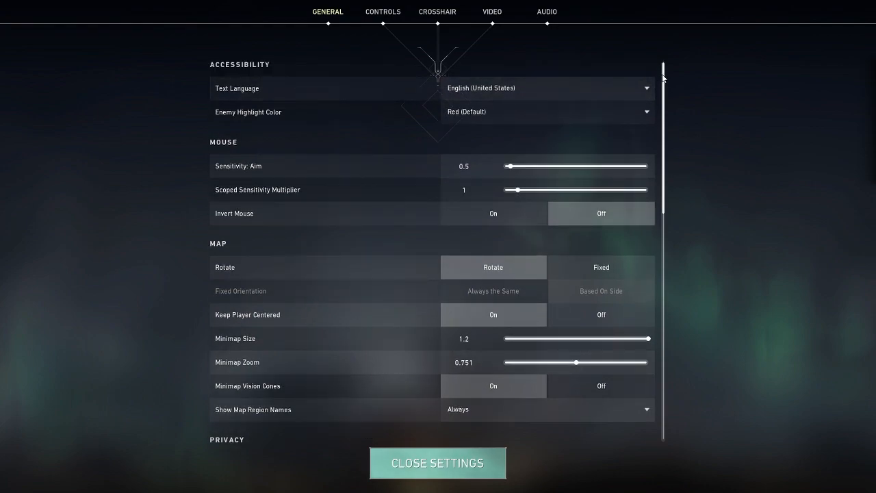
{"action": "left_click_drag", "start_coordinate": [662, 78], "coordinate": [693, 318]}
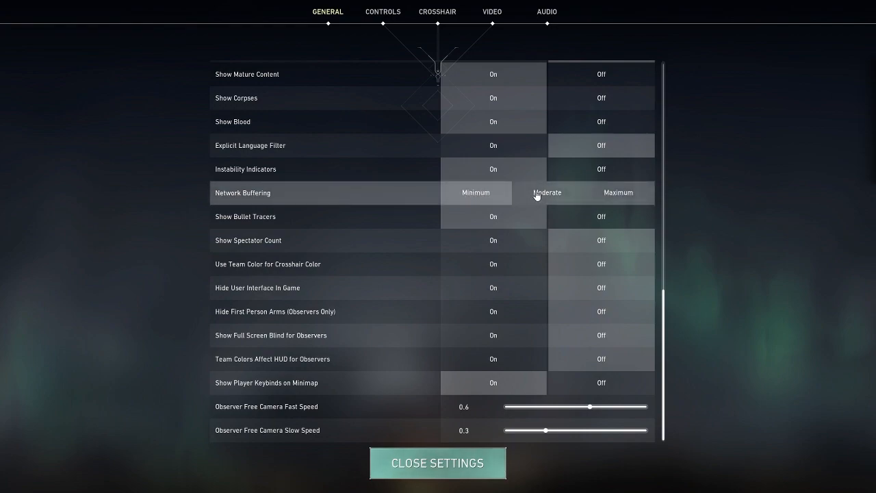
Step: Try Network Buffering at Maximum and Moderate, and set it back to Minimum
{"action": "left_click", "coordinate": [632, 199]}
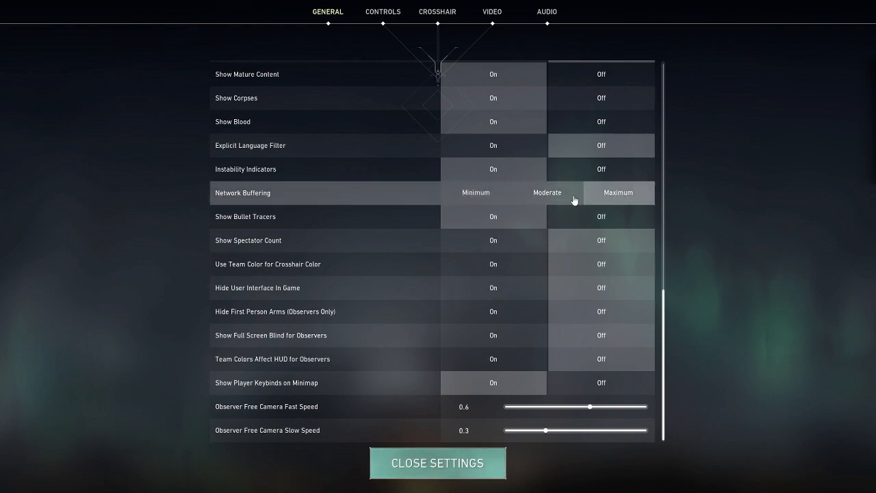
{"action": "left_click", "coordinate": [541, 198]}
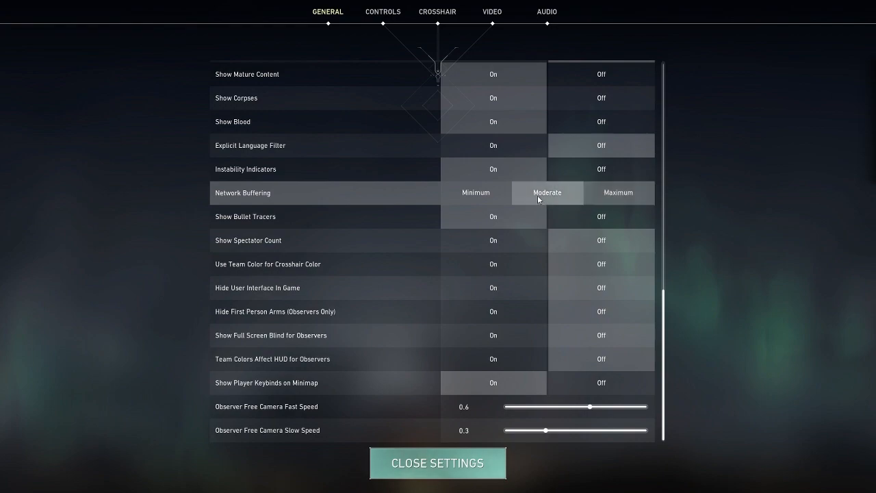
{"action": "left_click", "coordinate": [491, 196]}
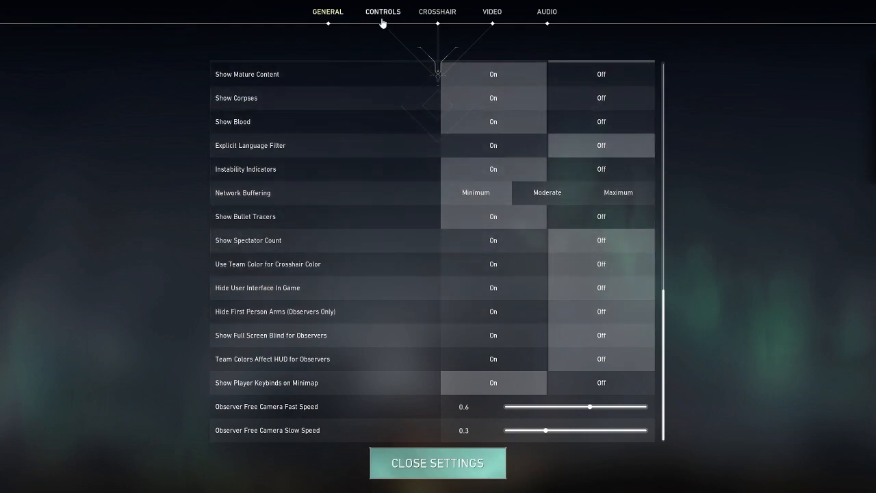
Step: Review the Movement, Equipment, Communication and Interface controls, and the crosshair settings
{"action": "scroll", "coordinate": [371, 199], "scroll_direction": "up", "scroll_amount": 15}
{"action": "left_click", "coordinate": [383, 13]}
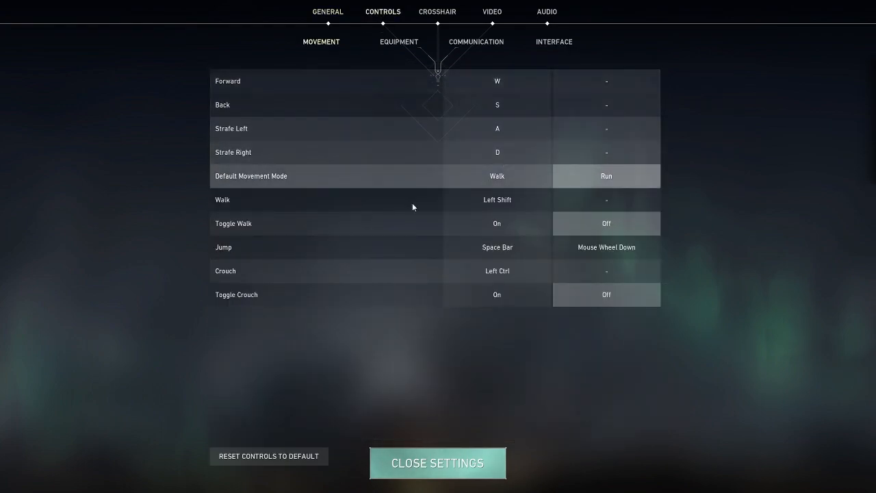
{"action": "left_click", "coordinate": [404, 50]}
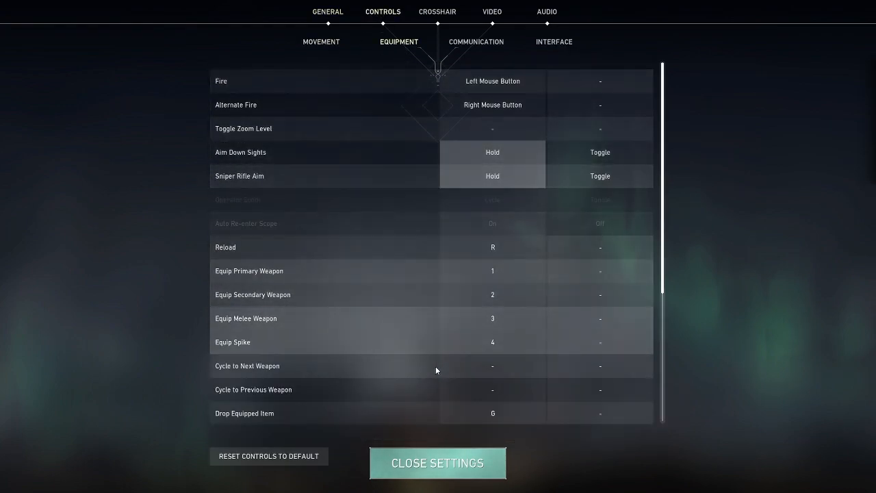
{"action": "scroll", "coordinate": [436, 364], "scroll_direction": "down", "scroll_amount": 5}
{"action": "scroll", "coordinate": [434, 346], "scroll_direction": "up", "scroll_amount": 5}
{"action": "left_click", "coordinate": [476, 42]}
{"action": "scroll", "coordinate": [424, 234], "scroll_direction": "down", "scroll_amount": 5}
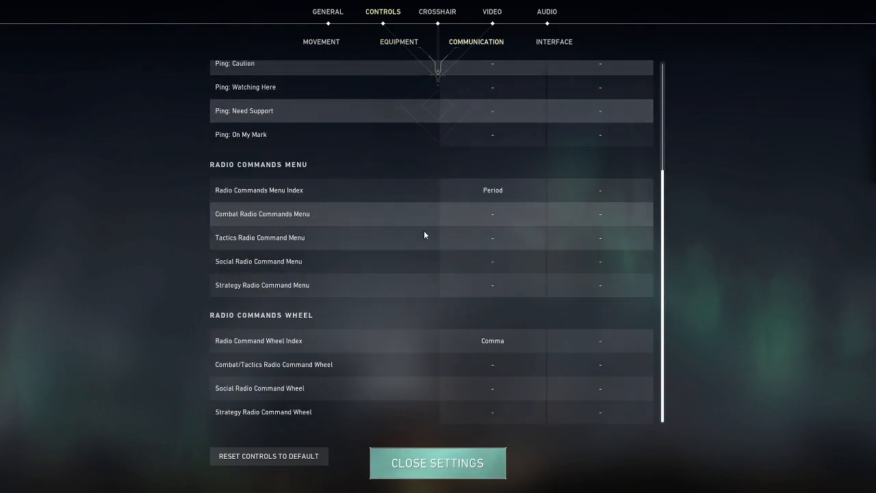
{"action": "scroll", "coordinate": [426, 278], "scroll_direction": "up", "scroll_amount": 5}
{"action": "left_click", "coordinate": [546, 43]}
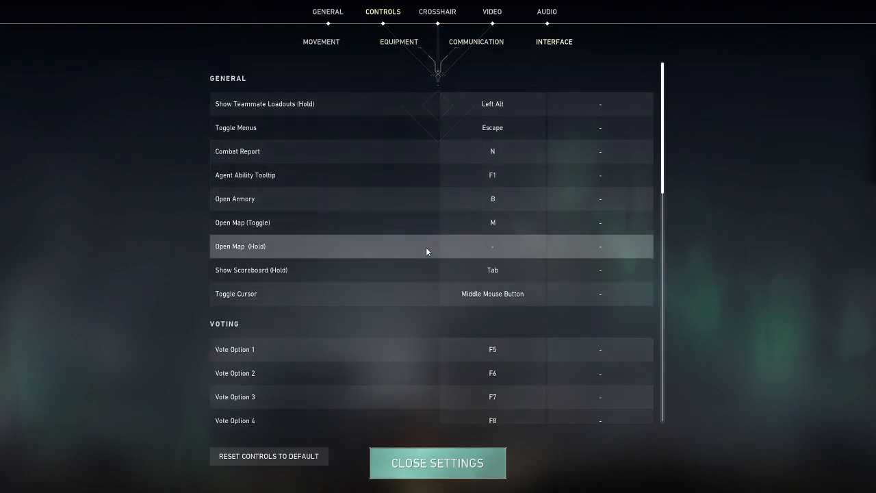
{"action": "scroll", "coordinate": [426, 247], "scroll_direction": "down", "scroll_amount": 15}
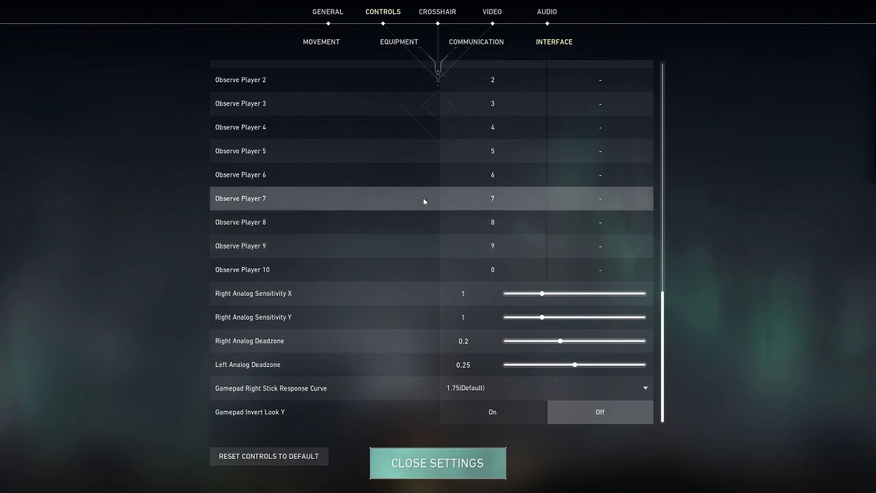
{"action": "left_click", "coordinate": [445, 13]}
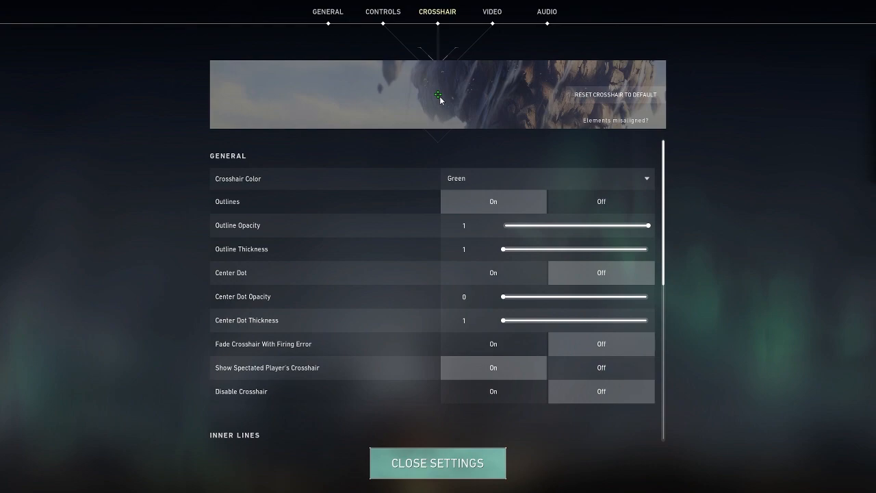
{"action": "left_click_drag", "start_coordinate": [663, 159], "coordinate": [649, 141]}
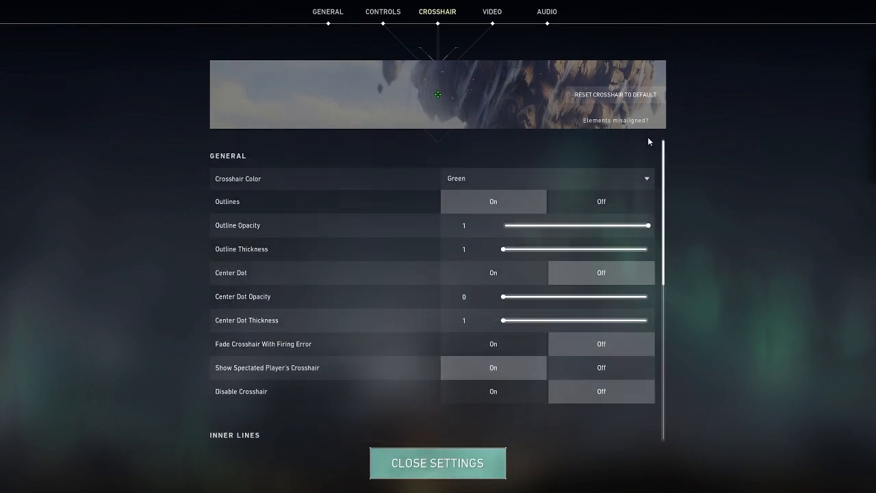
Step: Review the general video settings, including NVIDIA Reflex Low Latency, and the graphics quality settings
{"action": "left_click", "coordinate": [494, 19]}
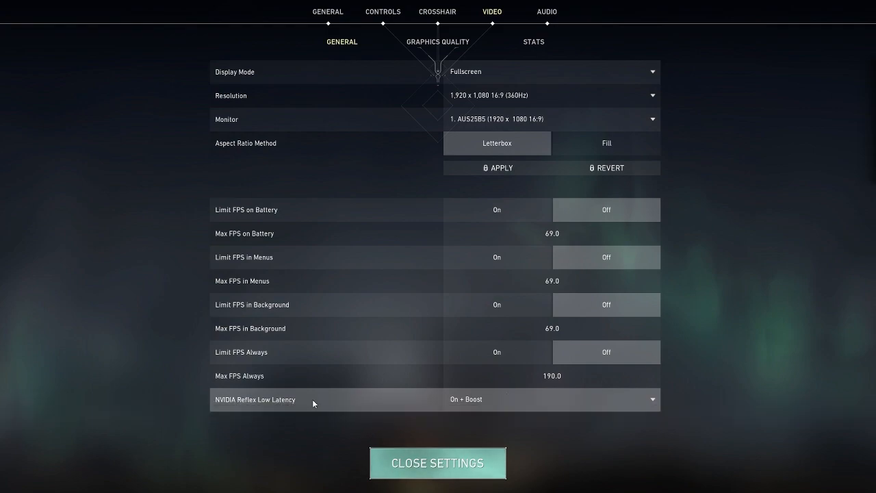
{"action": "left_click", "coordinate": [518, 401]}
{"action": "left_click", "coordinate": [471, 399]}
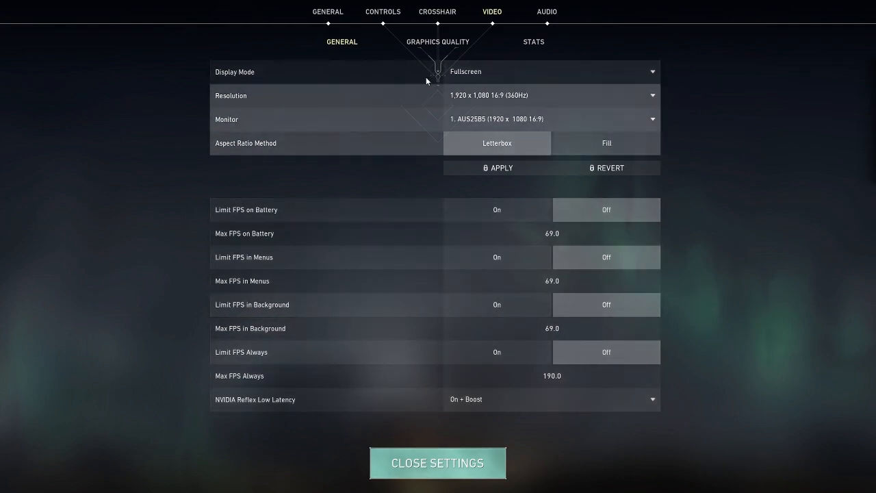
{"action": "left_click", "coordinate": [430, 44]}
{"action": "mouse_move", "coordinate": [280, 78]}
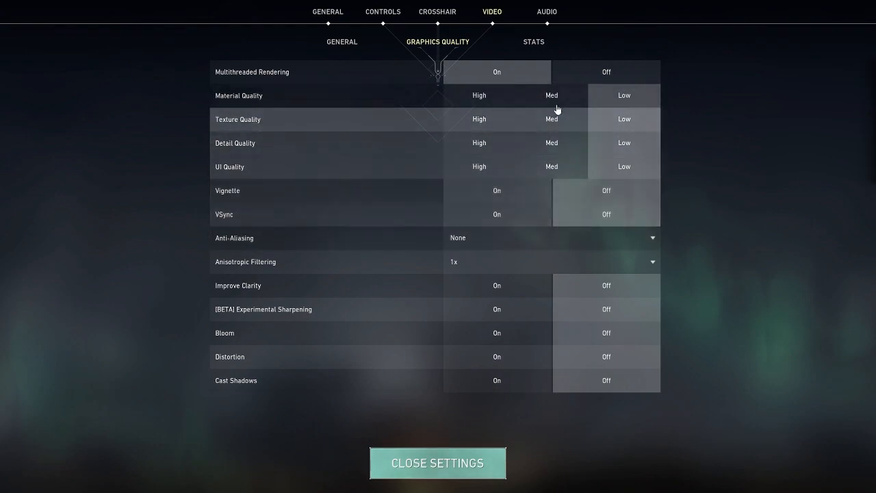
Step: Set the Client FPS video stat to Text Only and close the settings
{"action": "left_click", "coordinate": [533, 47]}
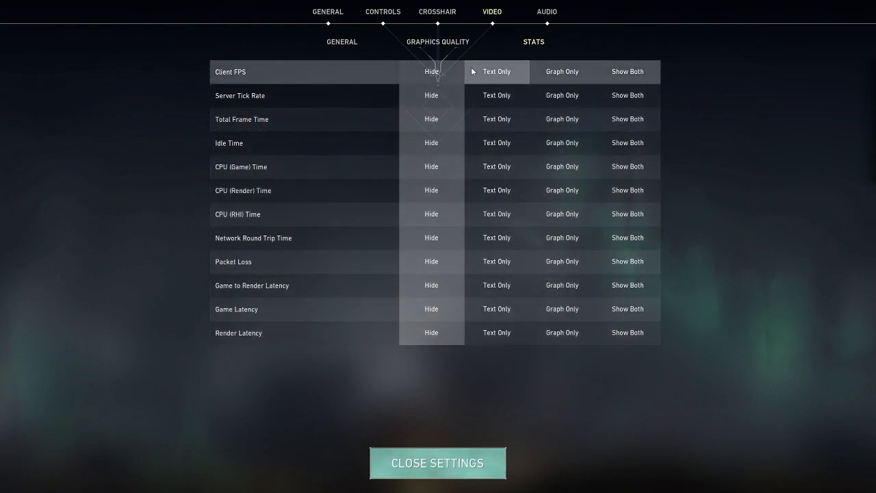
{"action": "left_click", "coordinate": [471, 70]}
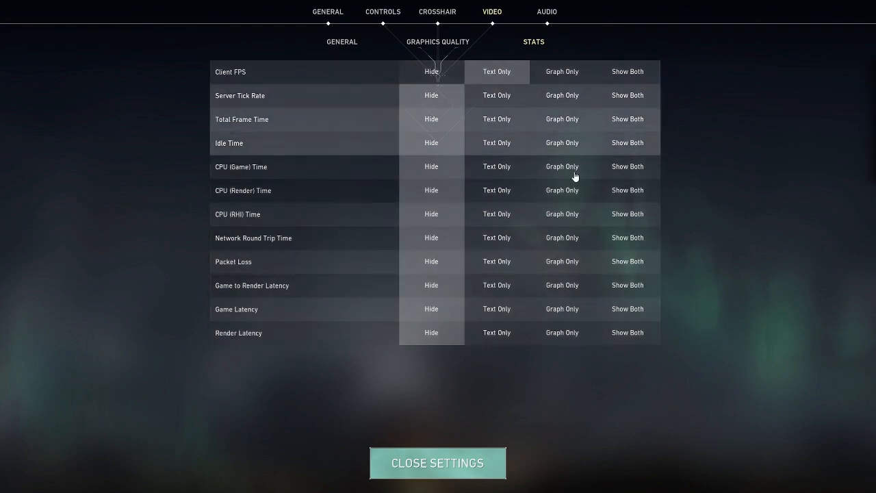
{"action": "left_click", "coordinate": [475, 476]}
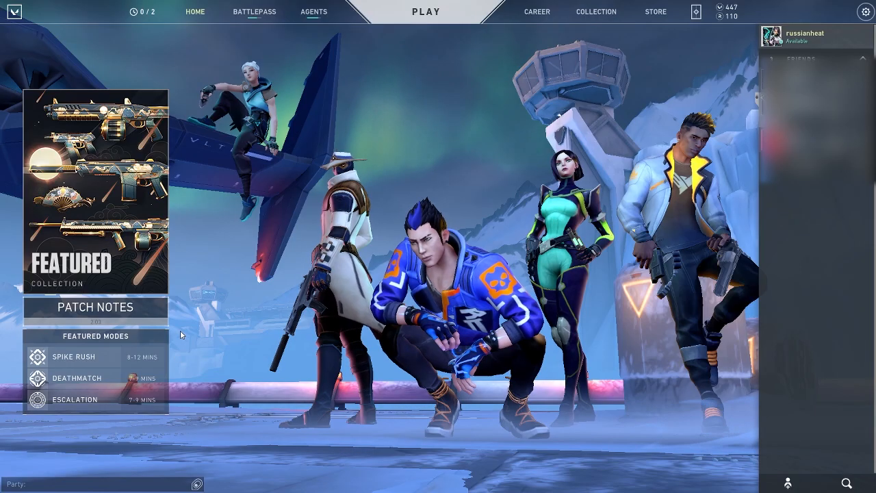
{"action": "left_click", "coordinate": [540, 21]}
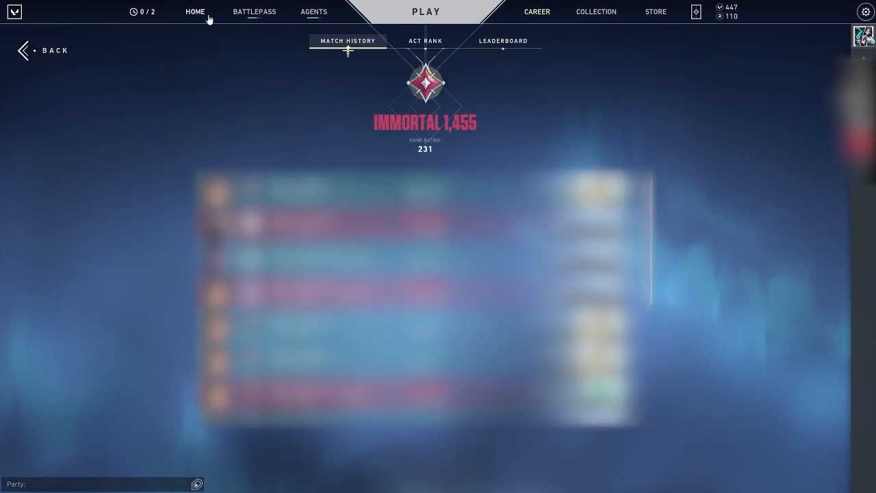
{"action": "left_click", "coordinate": [208, 18]}
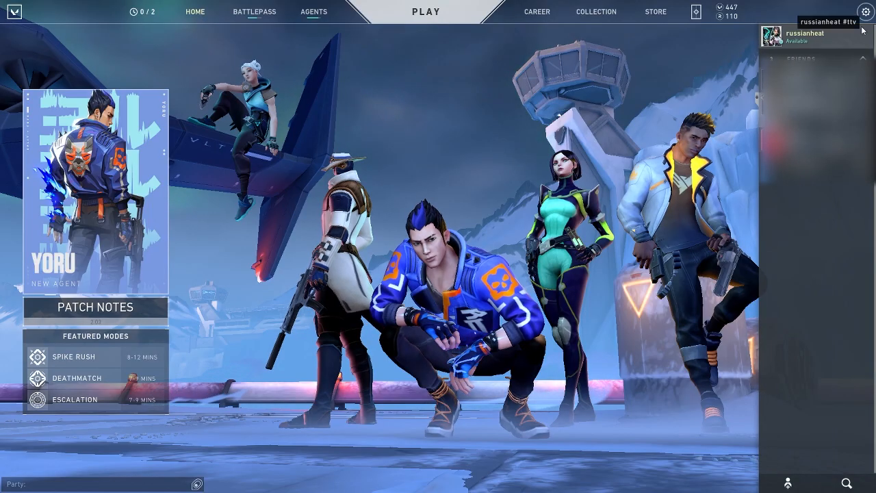